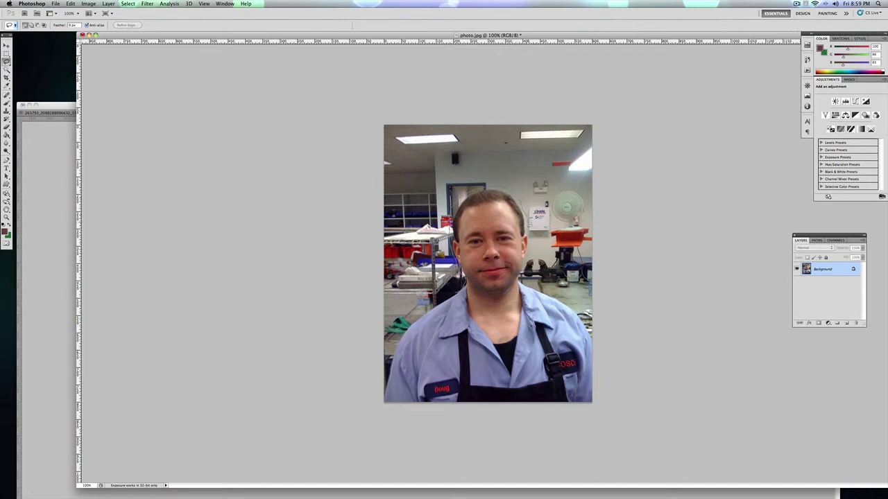
- Lasso the man's head and neck in the workplace photo, then move its window aside
mouse_move(516, 340)
mouse_down()
mouse_move(469, 313)
mouse_move(459, 272)
mouse_up()
drag(300, 33, 523, 48)
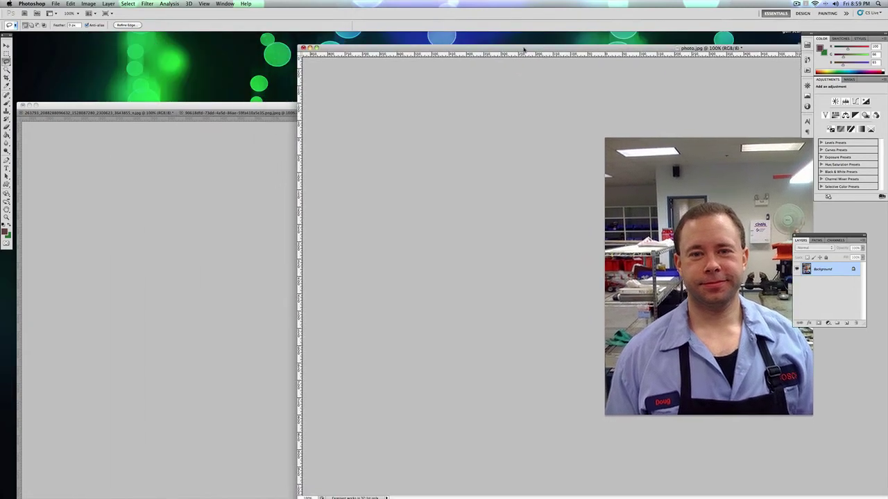
- Drag the lassoed head from the workplace photo onto the yearbook portrait, placing it at the right
click(7, 46)
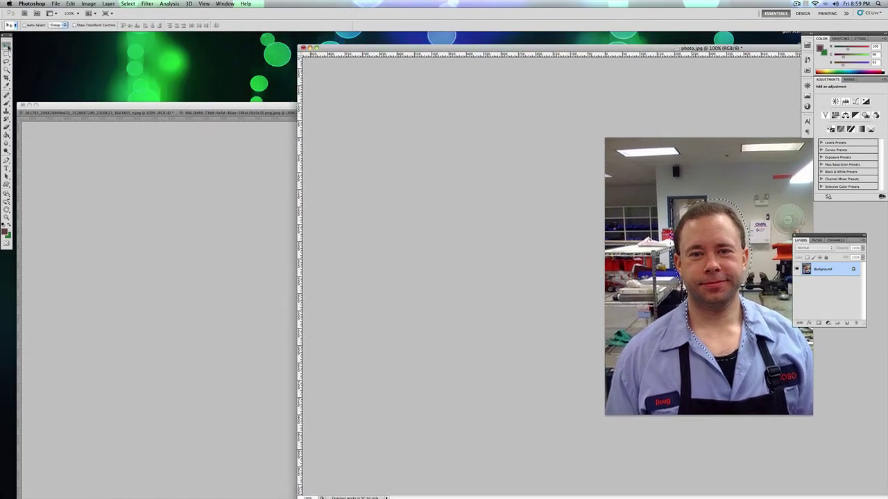
drag(186, 107, 179, 95)
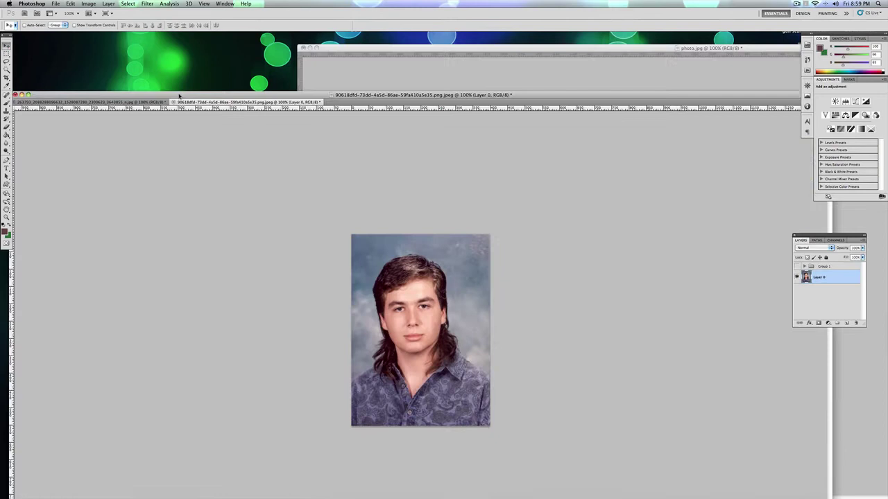
click(345, 63)
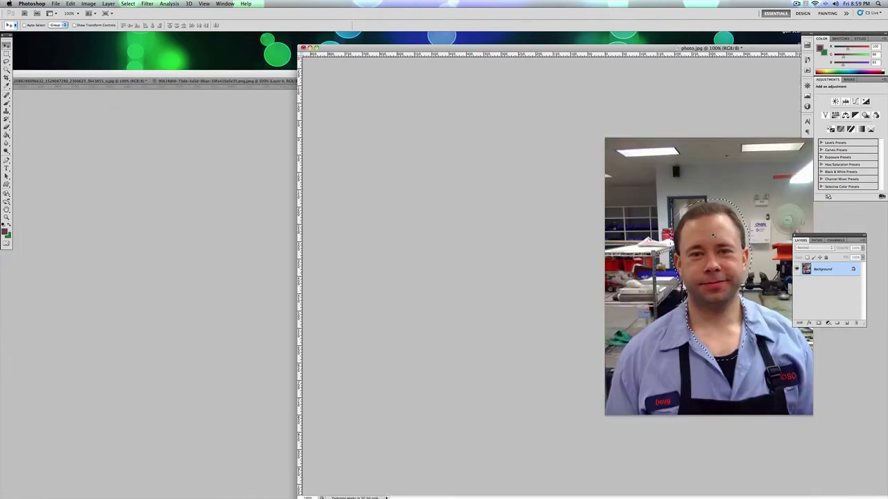
mouse_move(712, 236)
mouse_down()
mouse_move(582, 52)
mouse_move(409, 270)
mouse_up()
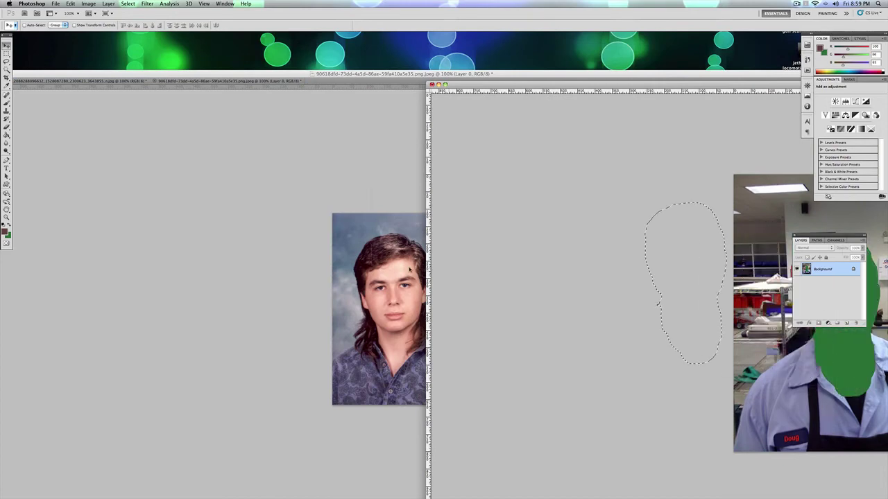
drag(410, 271, 389, 298)
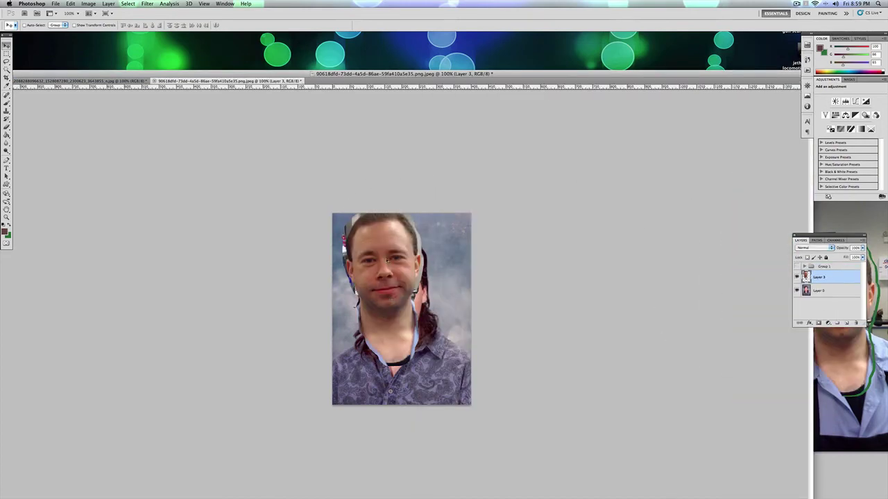
mouse_move(387, 260)
mouse_down()
mouse_move(452, 285)
mouse_move(434, 272)
mouse_up()
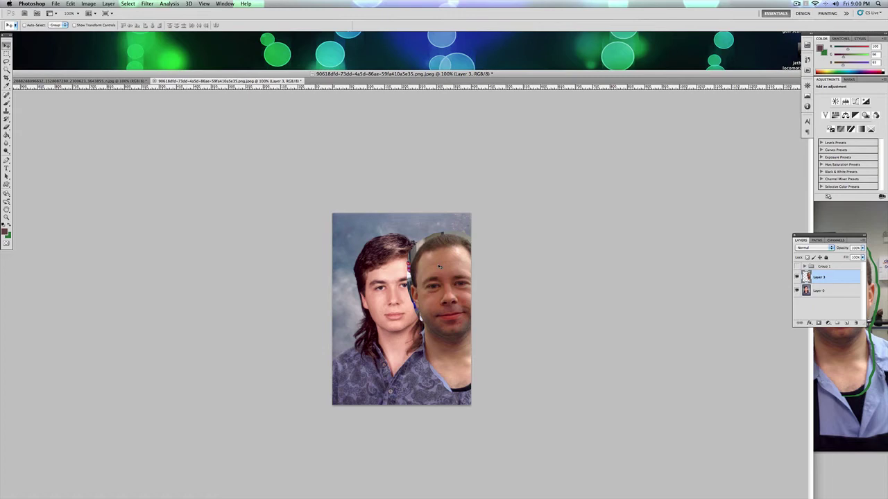
- Lower the head layer's opacity to about 66% and position it over the face
drag(484, 273, 437, 272)
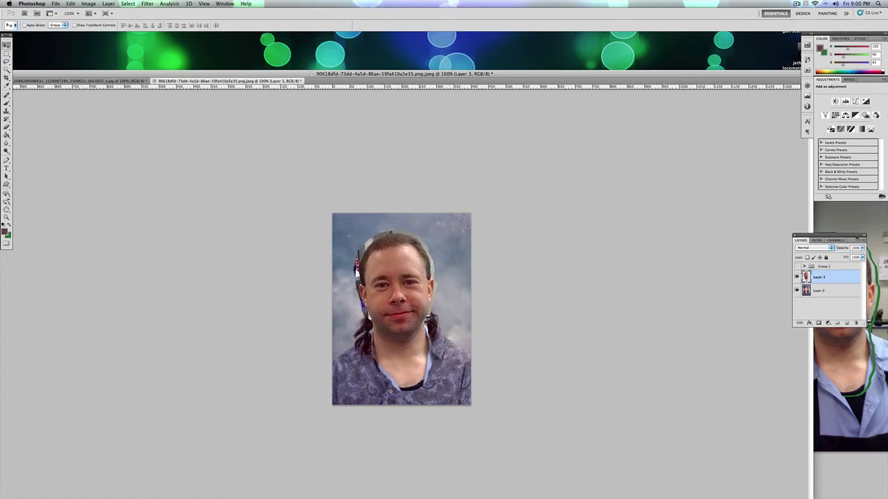
click(862, 248)
drag(860, 256, 852, 258)
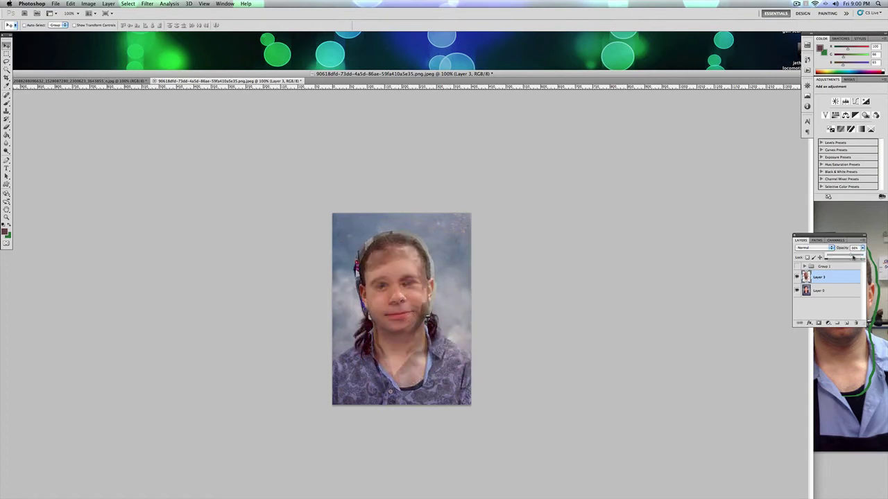
mouse_move(413, 292)
mouse_down()
mouse_move(432, 297)
mouse_move(408, 292)
mouse_move(410, 284)
mouse_up()
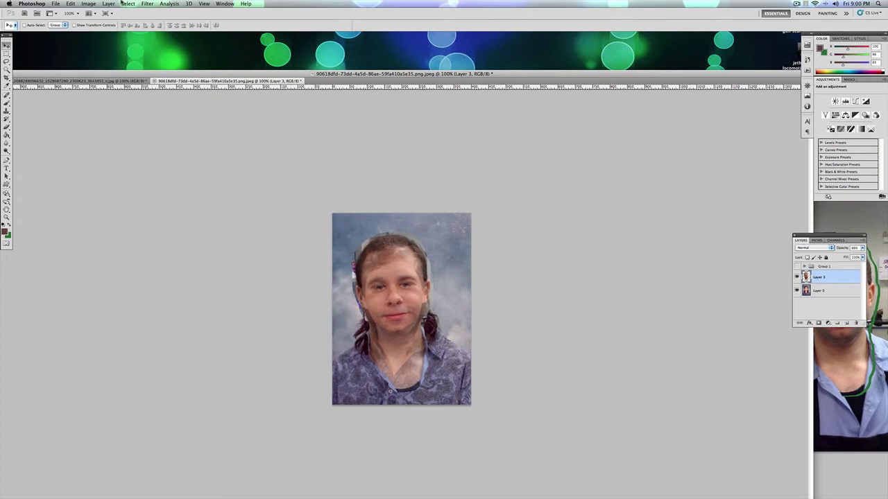
- Free Transform the head down to about 94% and align it with the face
click(71, 3)
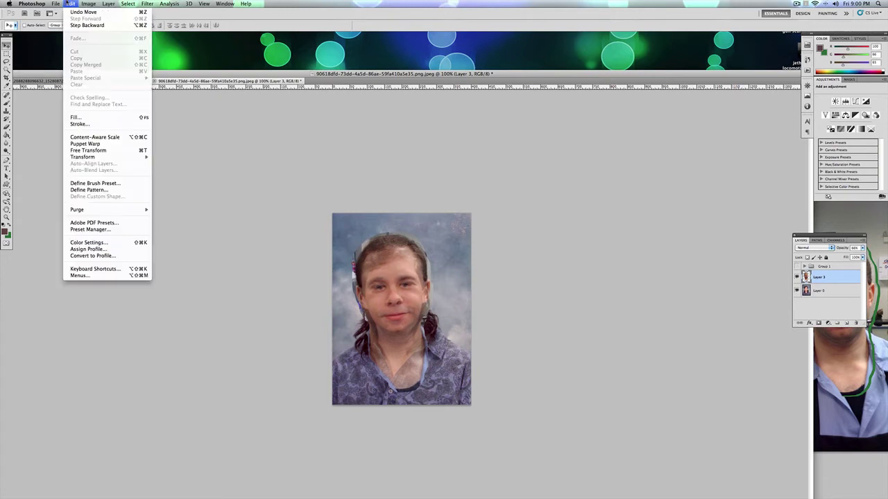
click(88, 150)
drag(432, 230, 430, 237)
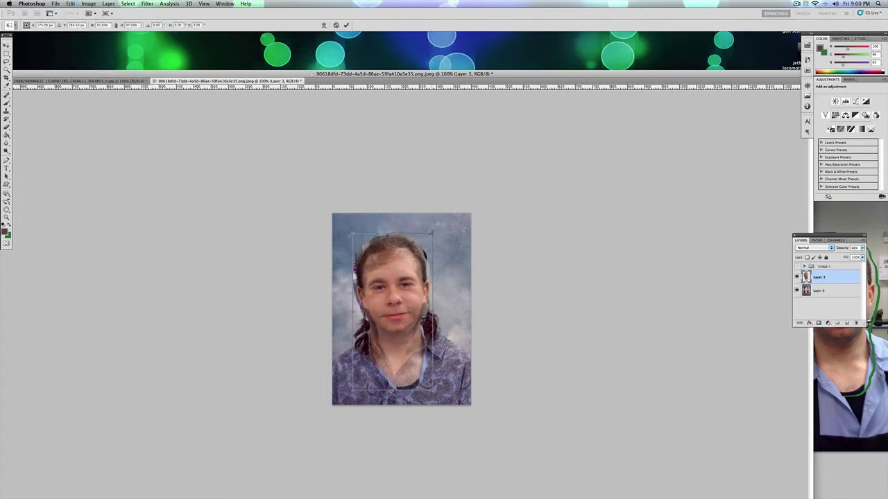
mouse_move(404, 268)
mouse_down()
mouse_move(411, 265)
mouse_move(406, 272)
mouse_up()
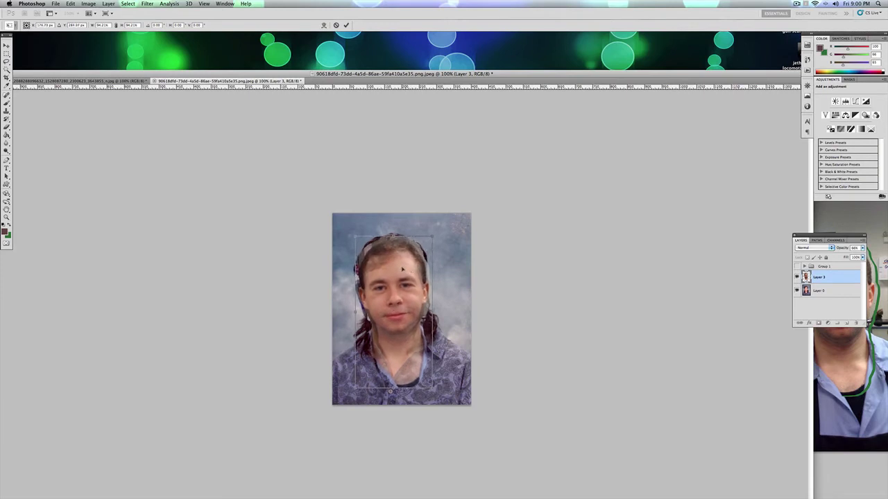
key(Return)
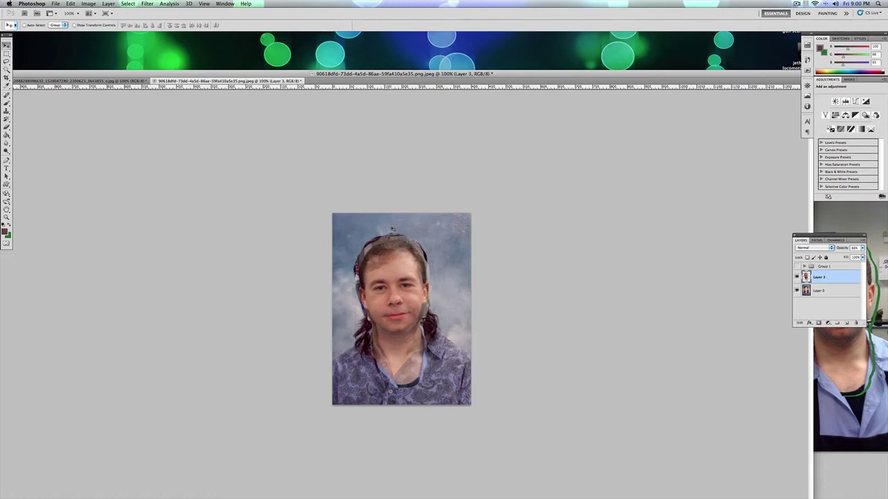
click(863, 249)
- Restore the head layer to 100% opacity and add a layer mask, with black brush selected
drag(853, 258, 864, 258)
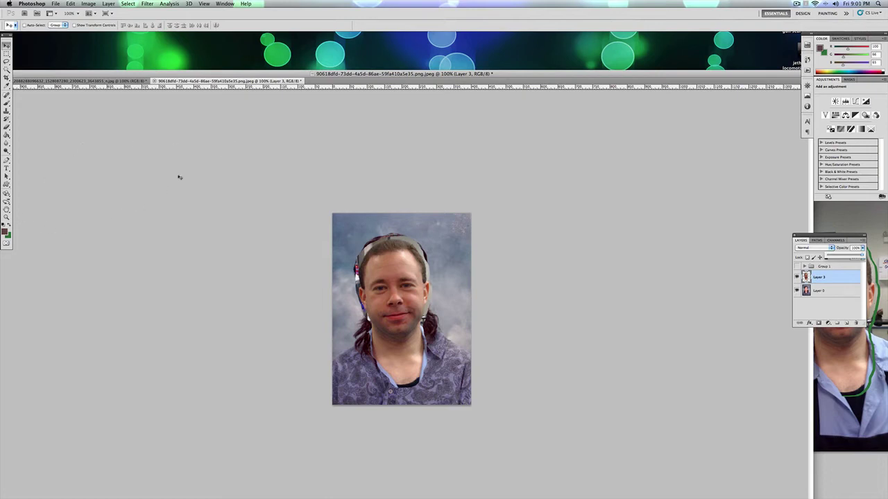
click(819, 324)
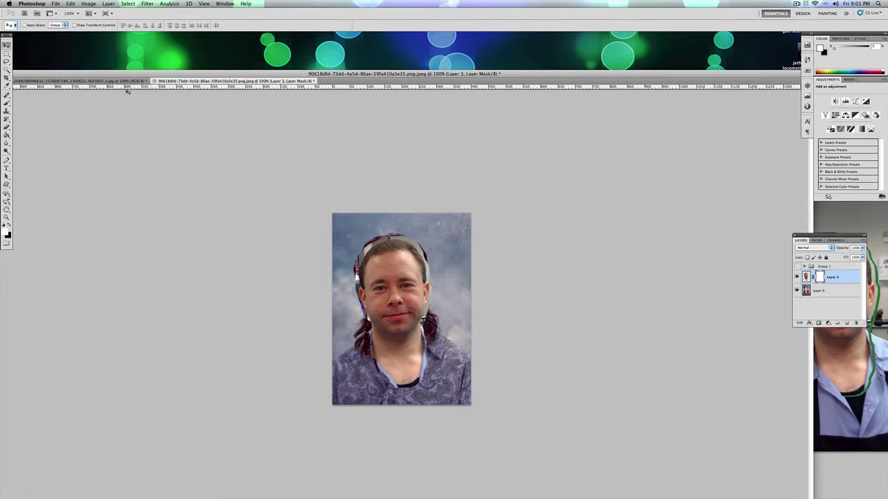
click(9, 225)
click(7, 102)
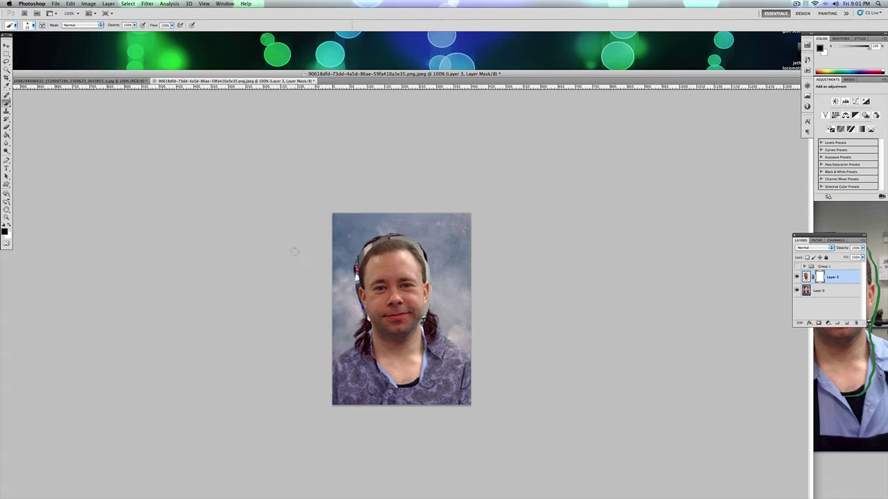
- Test-paint the mask in black and white, stepping back and forward to compare the face
drag(358, 281, 478, 379)
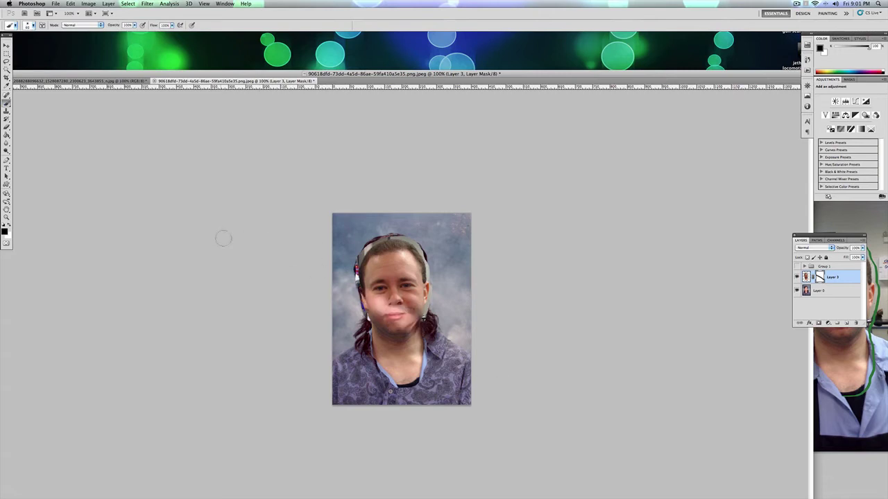
key(x)
drag(432, 333, 324, 270)
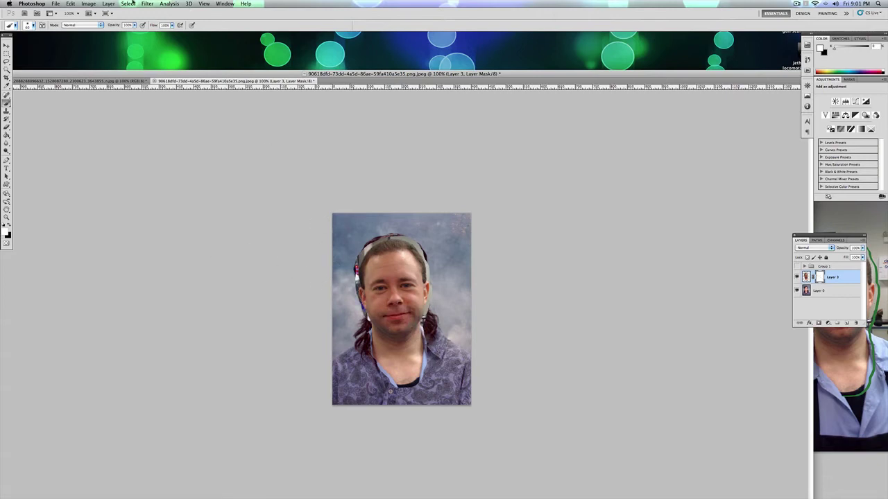
click(71, 3)
click(74, 25)
click(70, 3)
click(83, 18)
- Set the brush size to 76 px with black as the painting colour
drag(252, 77, 258, 50)
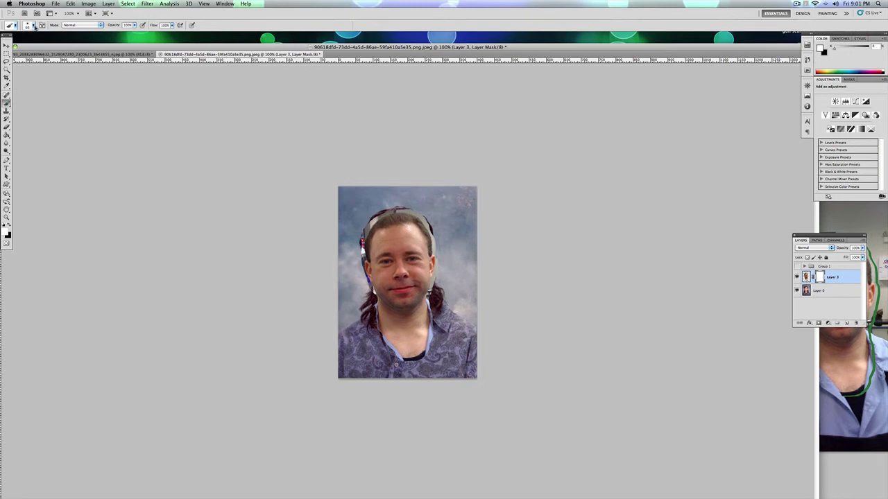
click(32, 25)
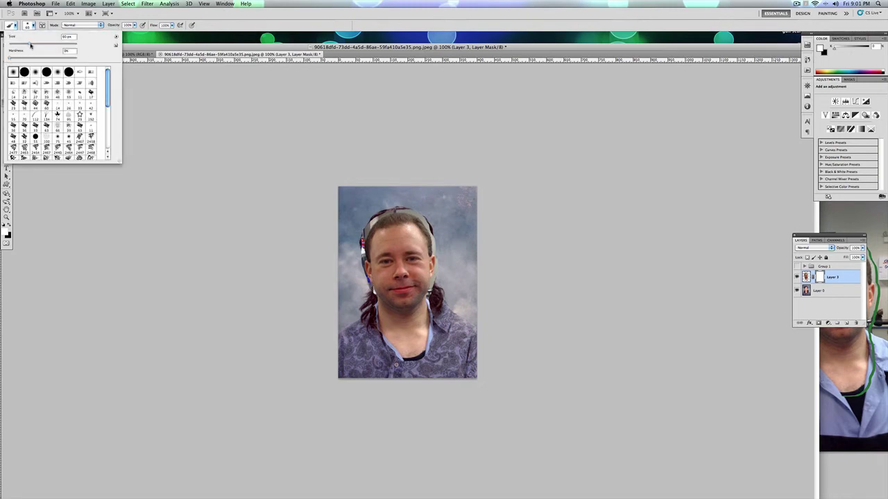
drag(30, 45, 35, 45)
click(193, 92)
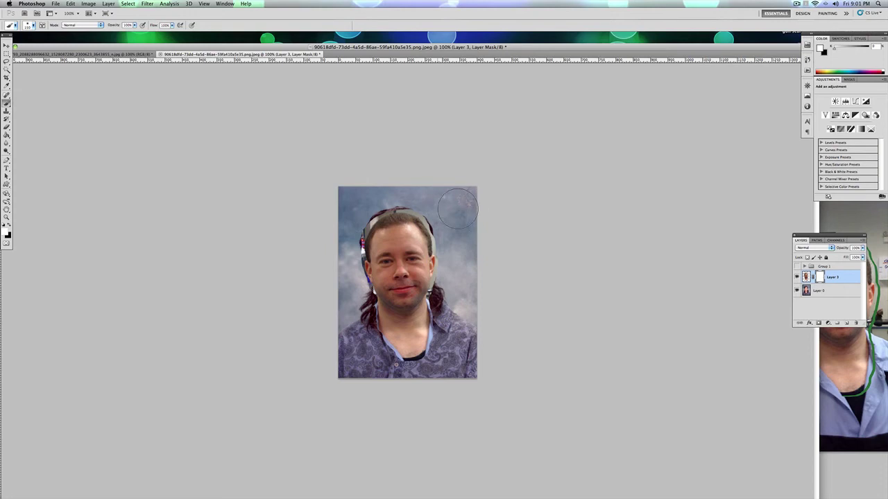
click(10, 225)
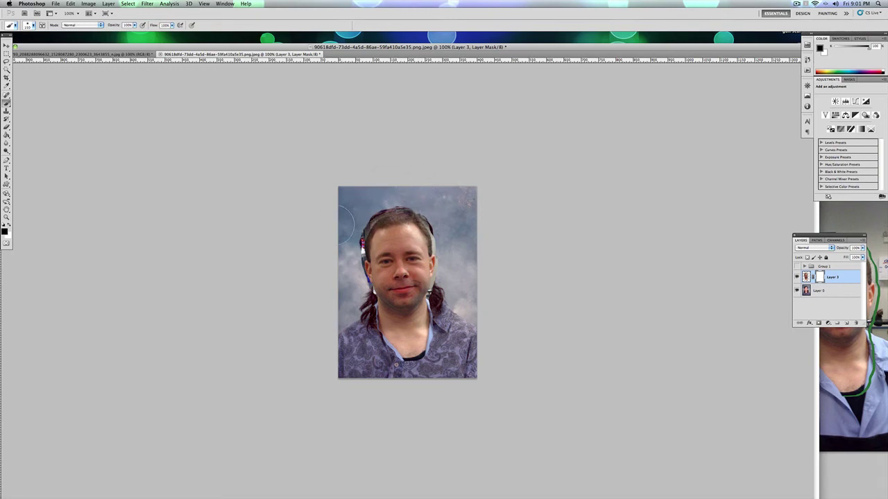
- Paint the mask to hide the hair fringe, reveal the paisley shirt and blend the shoulders
drag(361, 240, 364, 273)
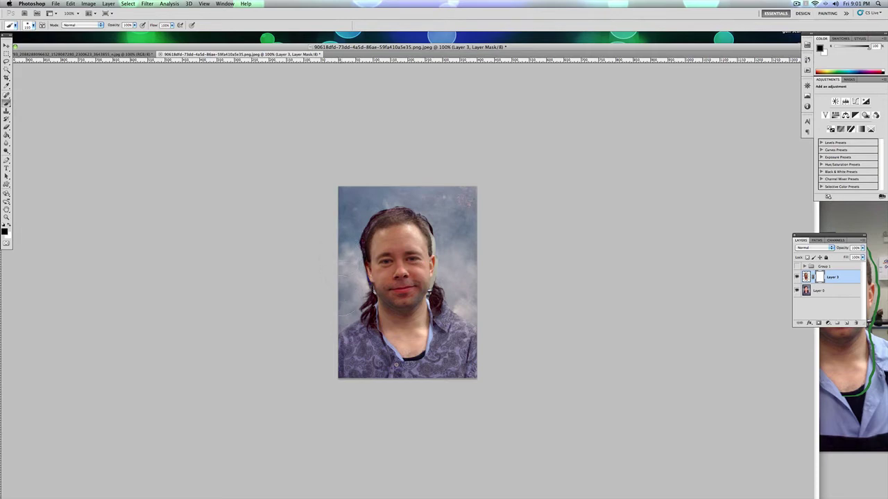
mouse_move(353, 333)
mouse_down()
mouse_move(419, 357)
mouse_move(444, 305)
mouse_move(439, 255)
mouse_move(448, 258)
mouse_move(427, 206)
mouse_move(411, 226)
mouse_move(393, 199)
mouse_move(363, 212)
mouse_move(412, 199)
mouse_move(360, 306)
mouse_move(369, 341)
mouse_move(434, 342)
mouse_move(449, 326)
mouse_up()
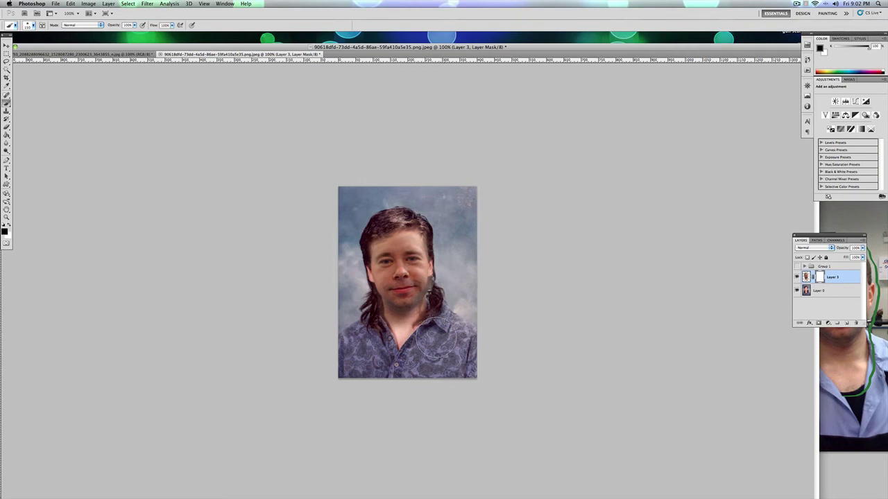
mouse_move(449, 326)
mouse_down()
mouse_move(372, 335)
mouse_move(446, 332)
mouse_move(435, 284)
mouse_up()
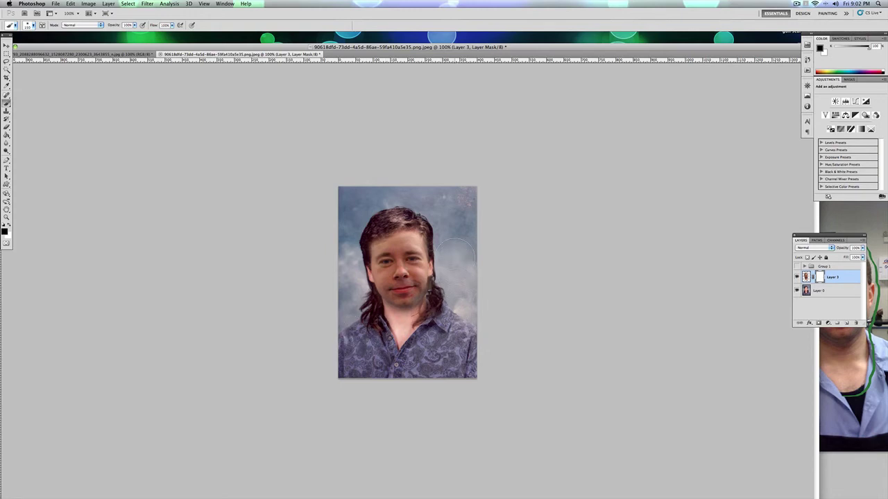
mouse_move(495, 218)
mouse_down()
mouse_move(448, 226)
mouse_move(449, 317)
mouse_up()
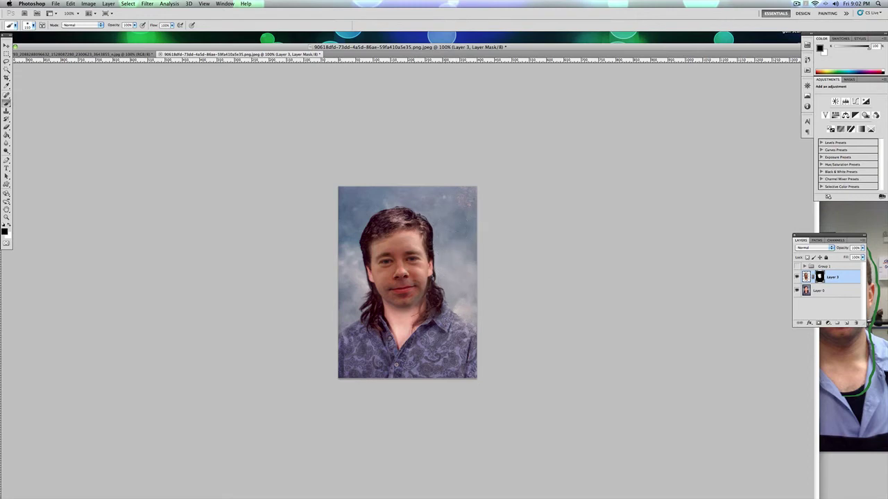
mouse_move(454, 316)
mouse_down()
mouse_move(401, 327)
mouse_move(404, 238)
mouse_up()
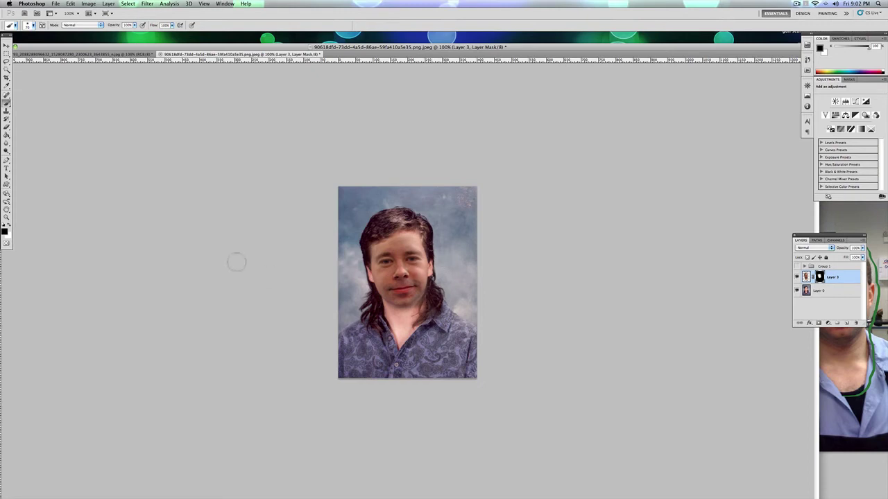
key(x)
key(x)
key(x)
- Mask the neck below the chin, restore hair by the right cheek, and add an empty layer
drag(412, 314, 424, 302)
key(x)
drag(435, 294, 436, 282)
click(846, 323)
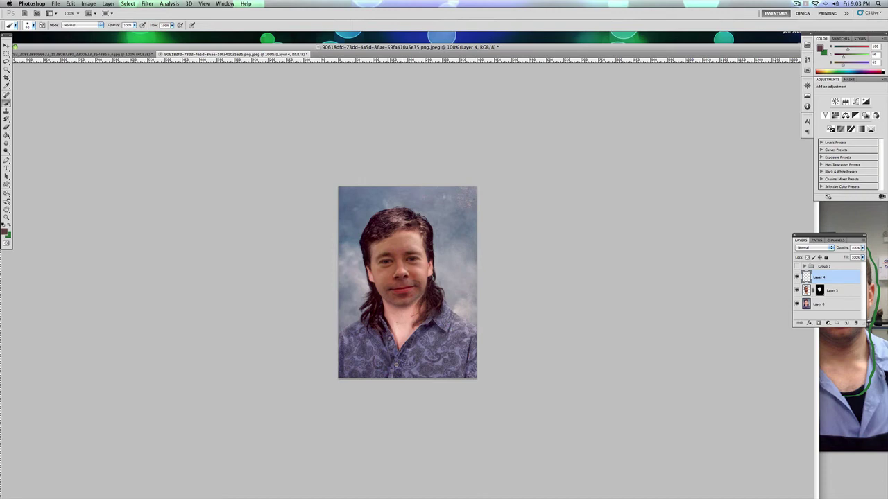
- Delete the empty layer, briefly opening and cancelling Curves
drag(839, 304, 856, 323)
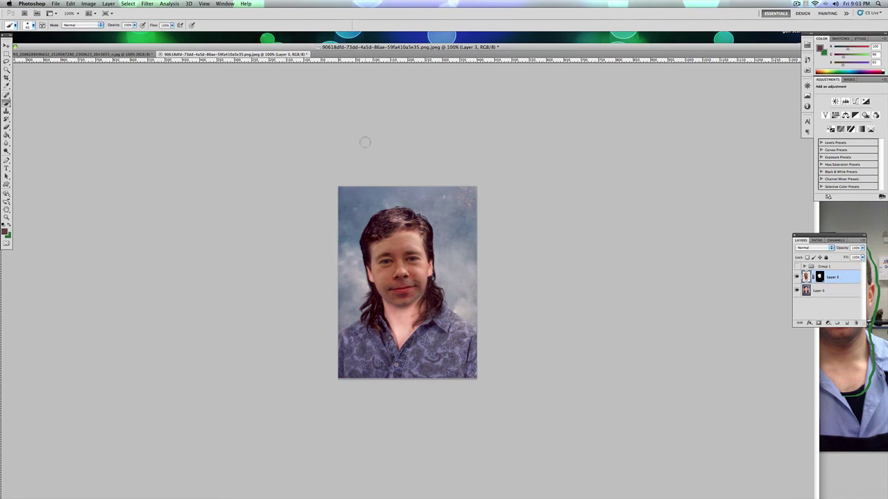
click(88, 4)
mouse_move(100, 25)
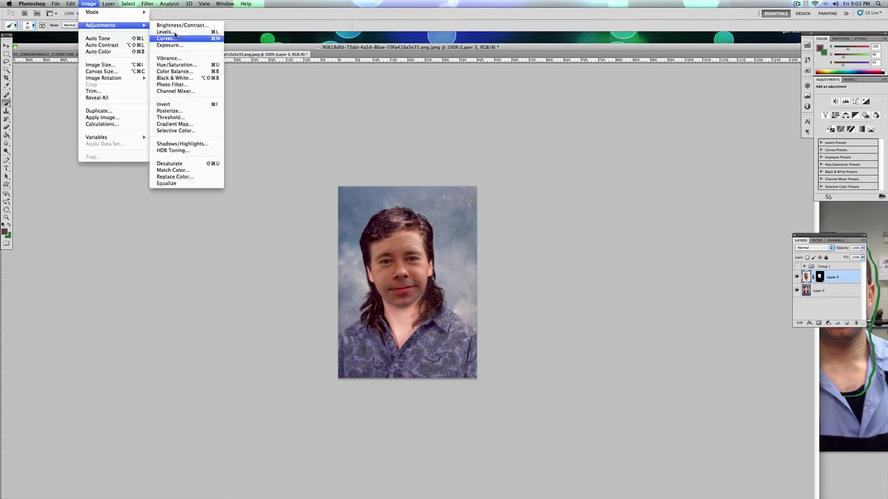
click(166, 38)
click(597, 169)
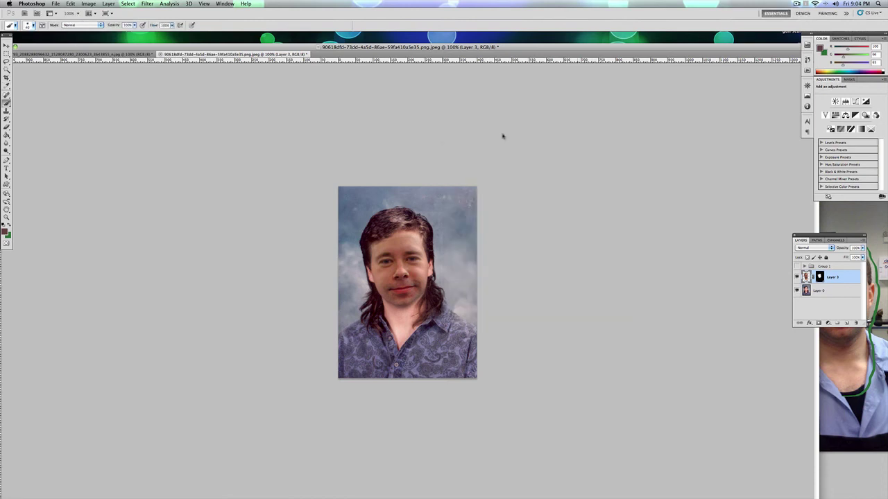
- Lighten the face with Levels: midtone 1.20 and white input 186
click(88, 4)
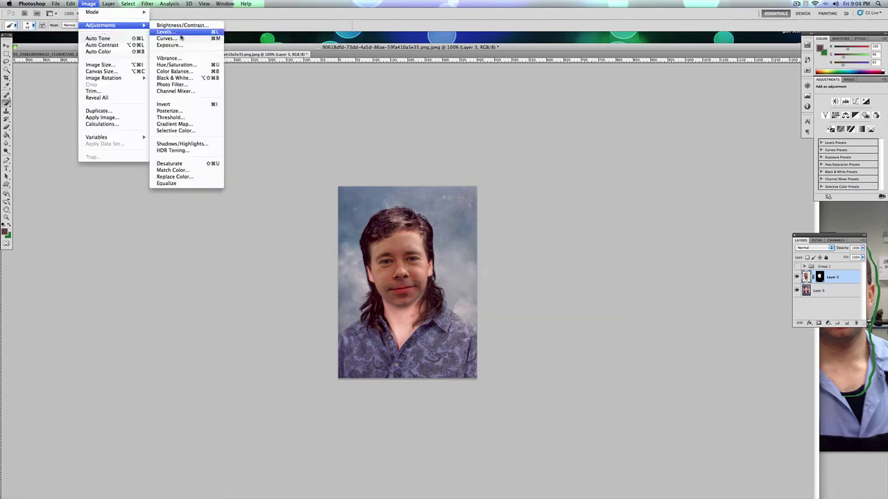
click(166, 40)
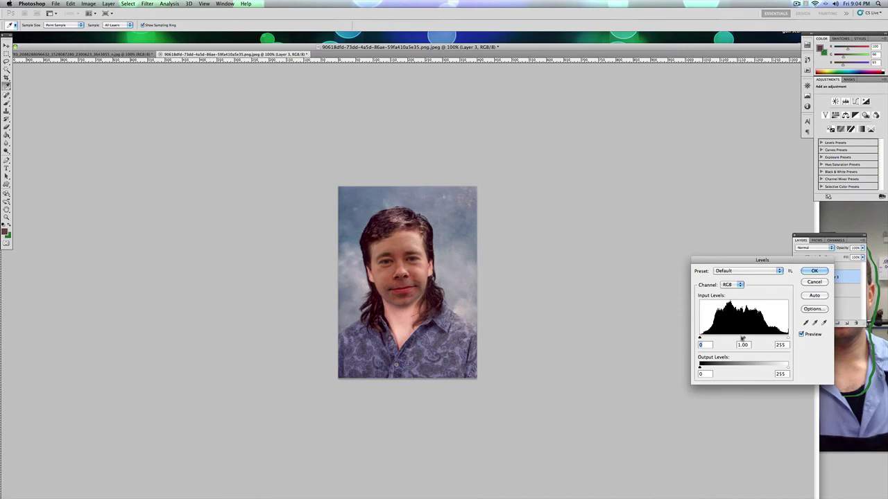
mouse_move(744, 338)
mouse_down()
mouse_move(714, 341)
mouse_move(737, 339)
mouse_up()
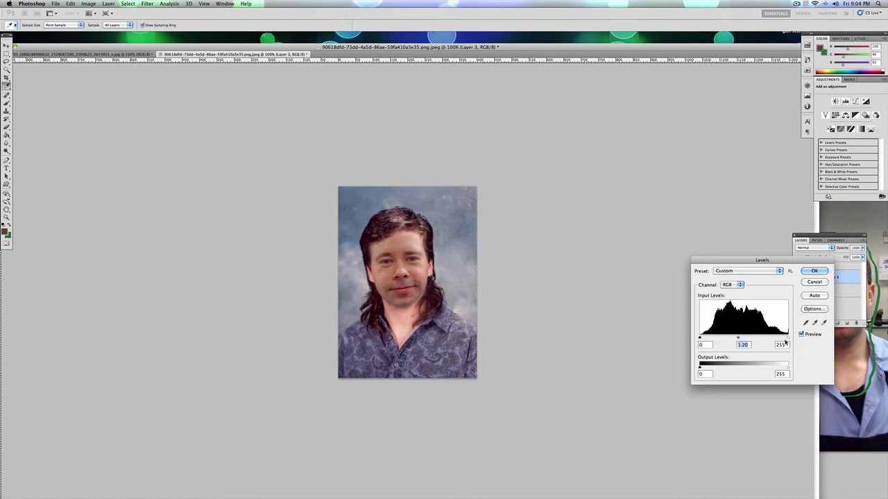
drag(787, 339, 765, 338)
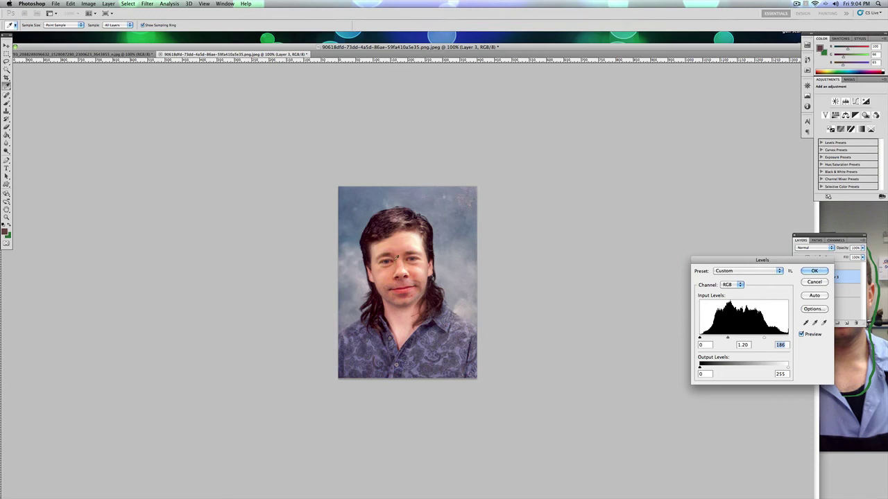
click(809, 271)
key(b)
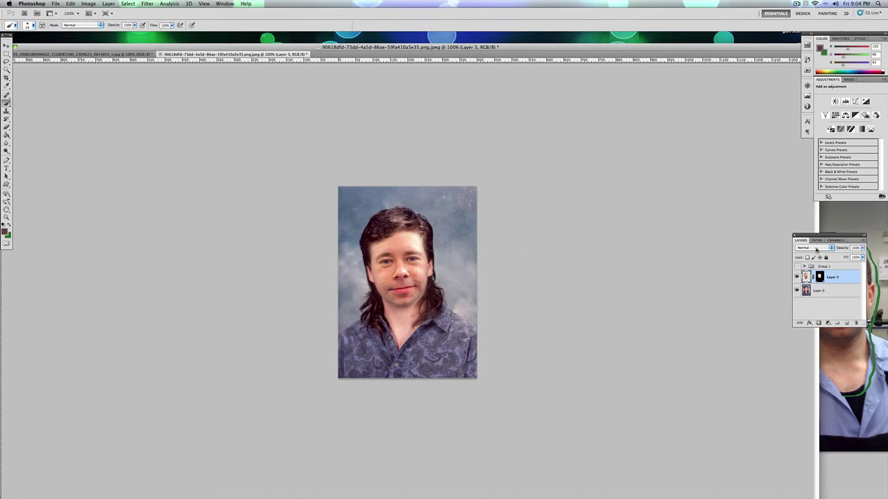
- Add a new Color blend-mode layer and sample the skin tone from the forehead
click(846, 323)
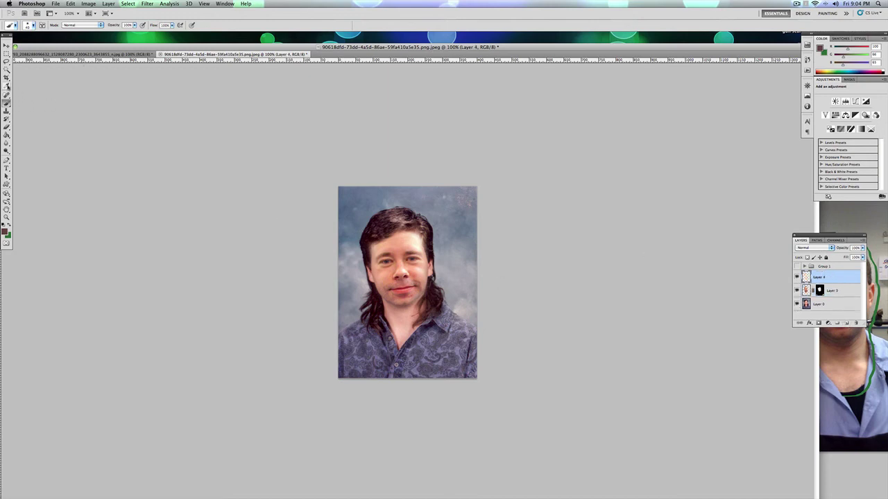
click(7, 84)
click(32, 84)
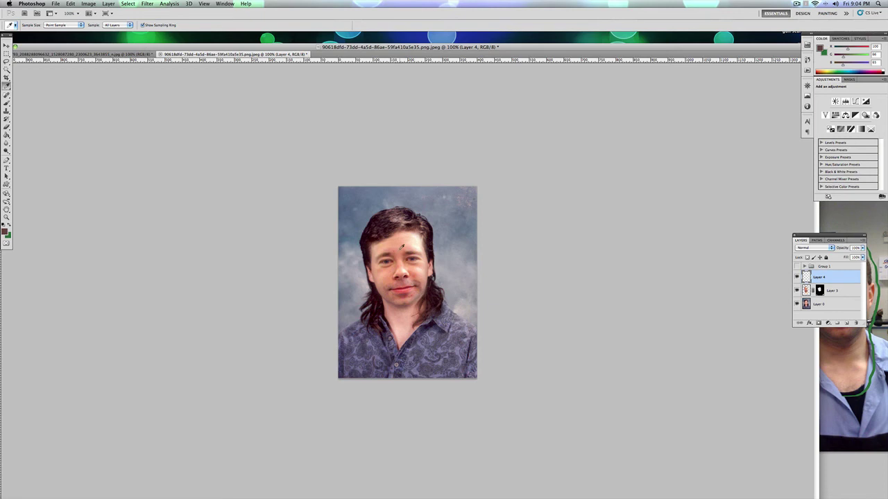
click(402, 245)
drag(402, 246, 420, 267)
click(822, 247)
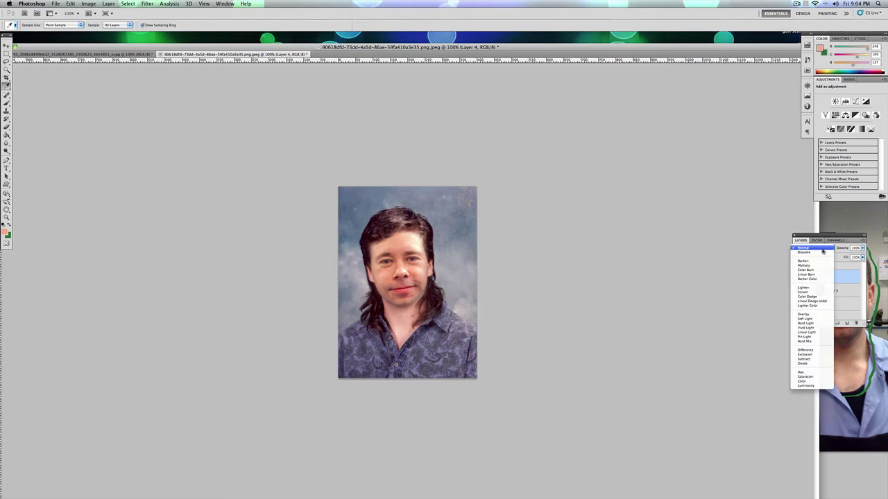
click(802, 381)
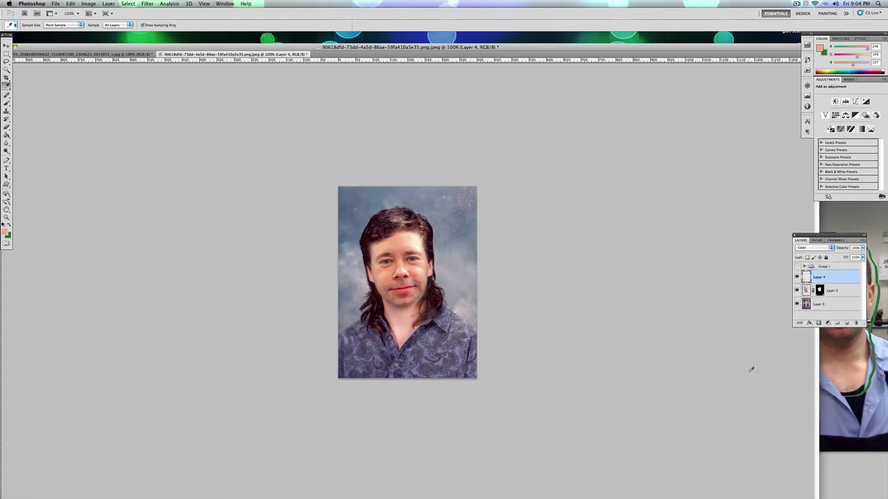
- Use the Brush to tint the neck, then switch to the Eraser for stray colour
click(6, 102)
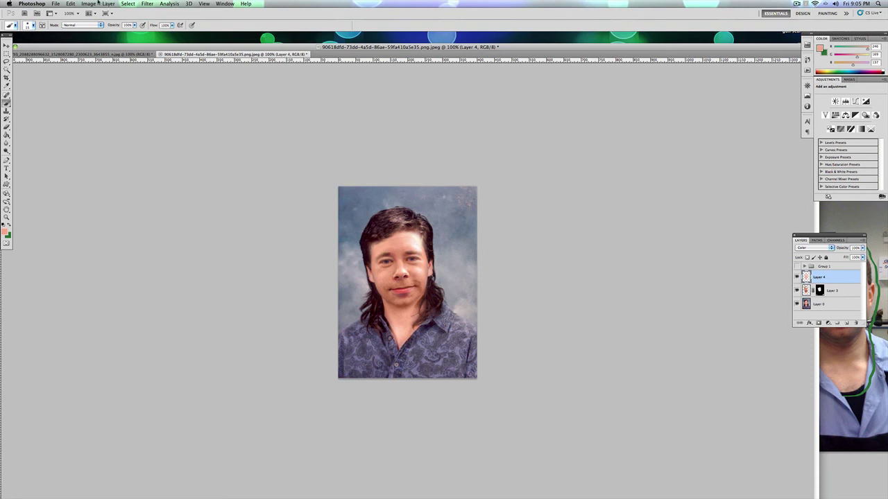
click(93, 3)
click(335, 173)
click(7, 127)
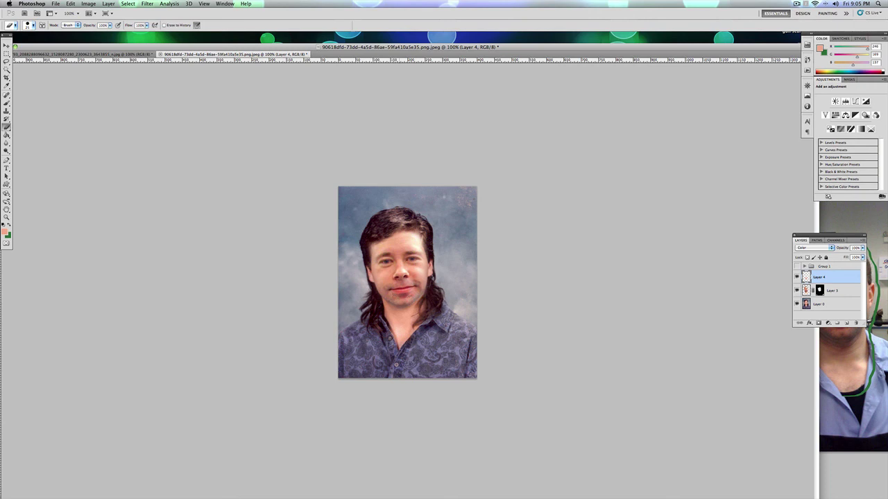
- Choose the Smudge tool from the Blur flyout and raise its size to 25
click(7, 144)
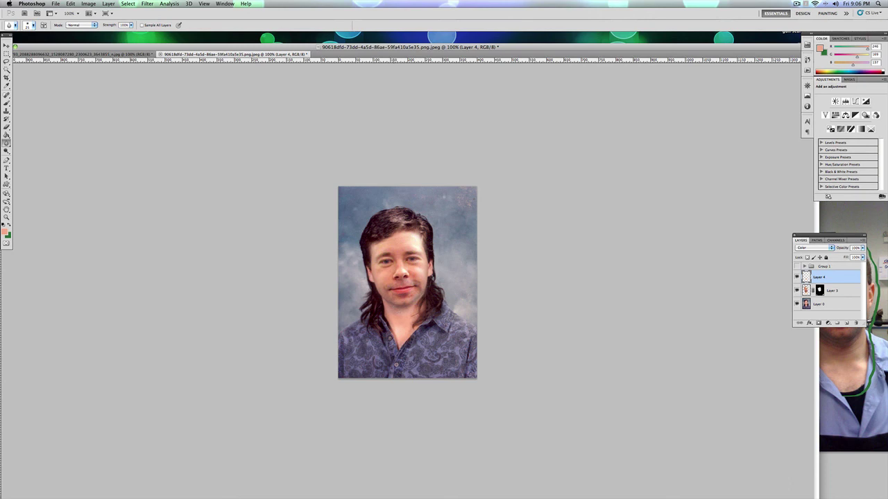
click(7, 143)
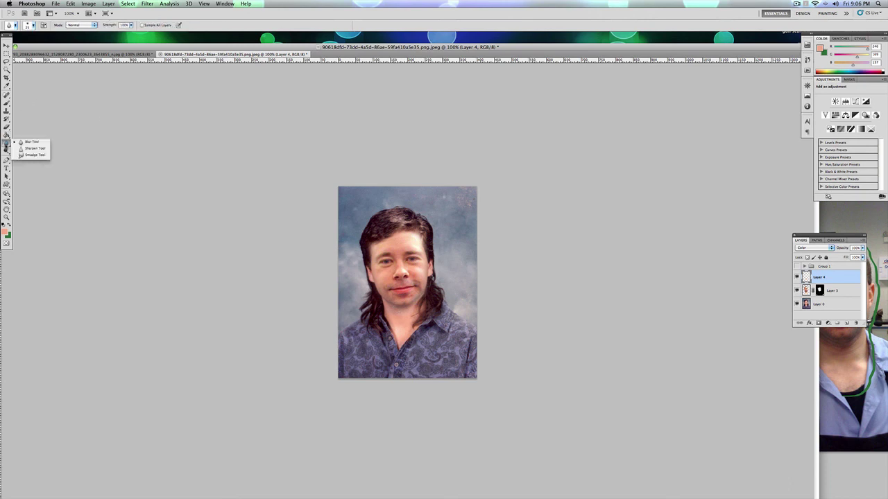
click(33, 154)
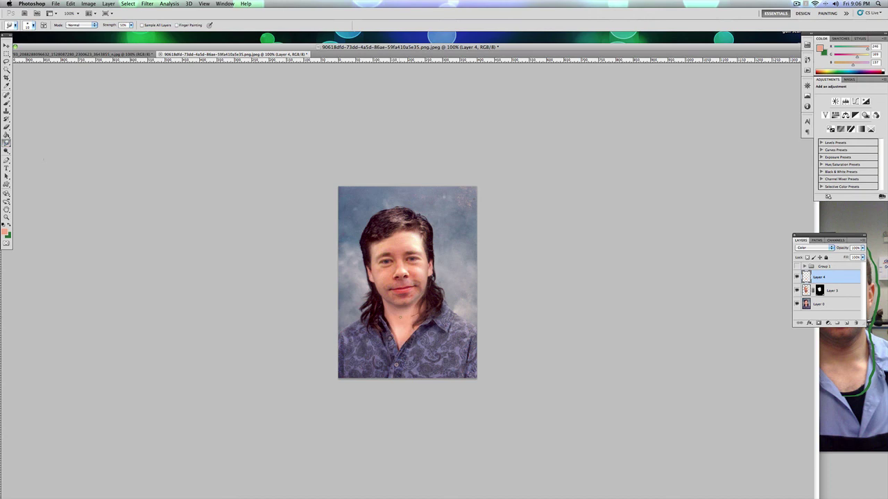
key(bracketright)
- Lower Layer 4's opacity to 45% to soften the neck tint
drag(862, 249, 857, 254)
drag(853, 253, 841, 254)
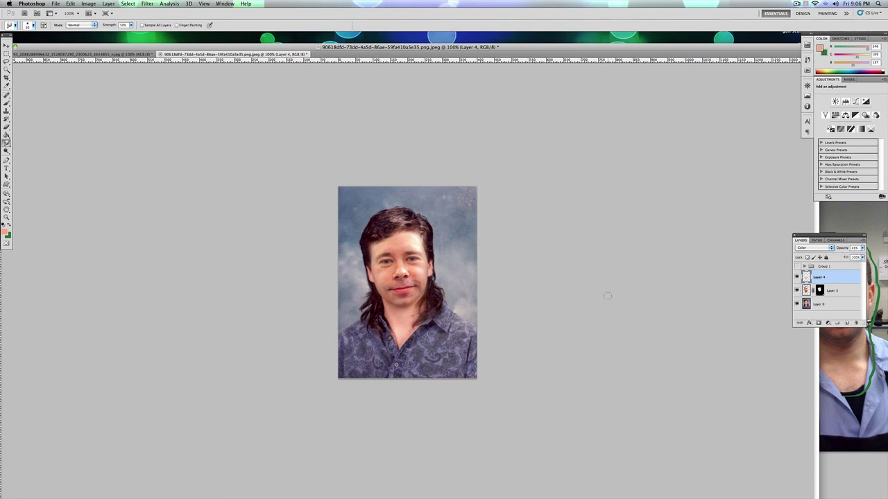